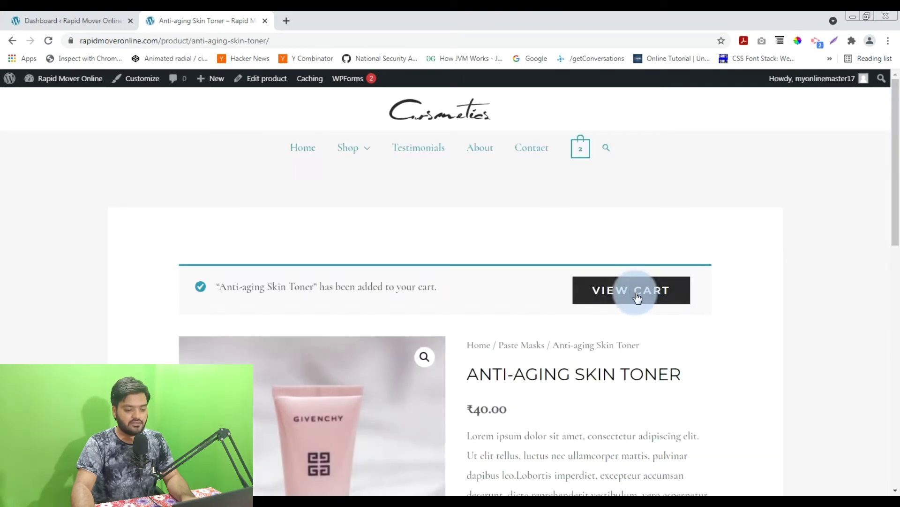
# View the cart containing the Anti-aging Skin Toner and proceed to checkout.
pyautogui.click(633, 291)
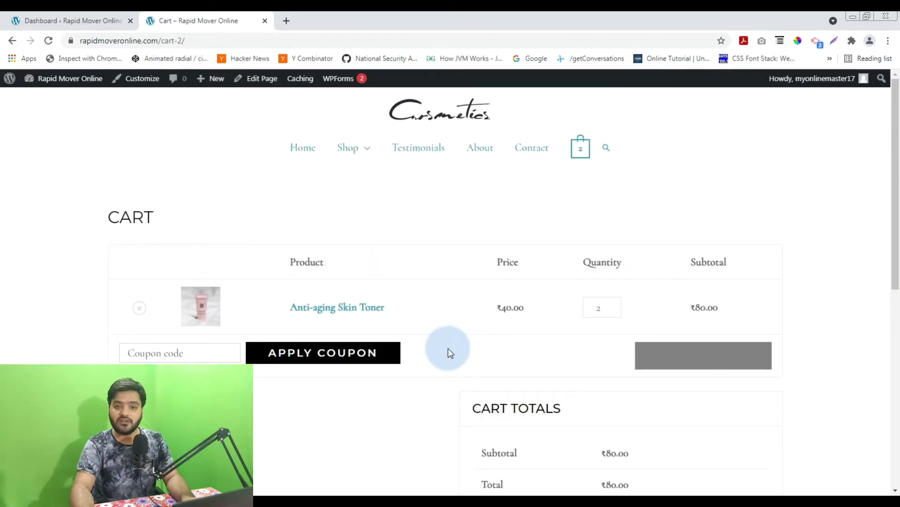
pyautogui.scroll(-2, 469, 352)
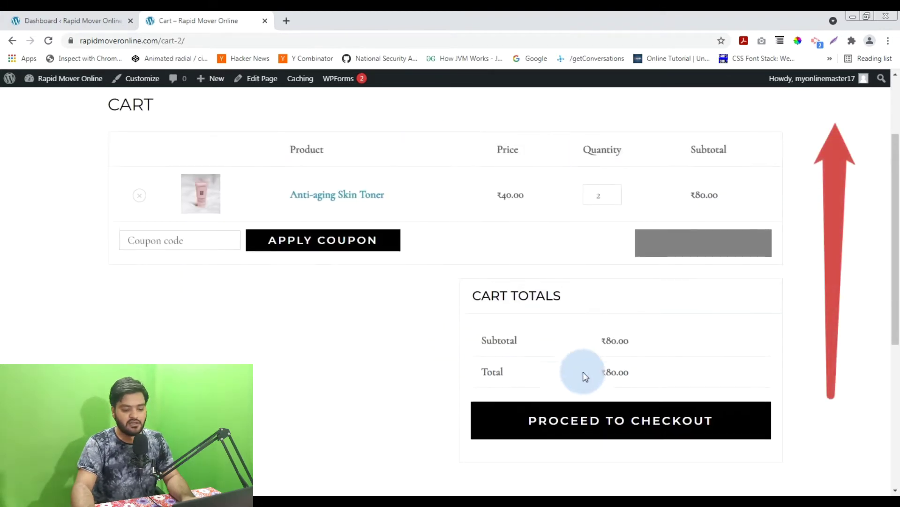
pyautogui.click(619, 427)
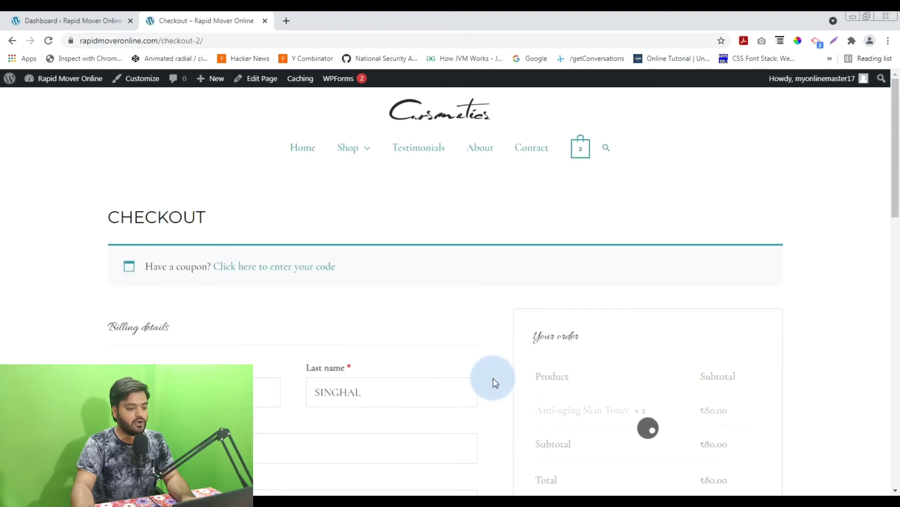
# Try to place the Anti-aging Skin Toner order from the checkout page without a payment method and read the resulting notice.
pyautogui.scroll(-2, 234, 329)
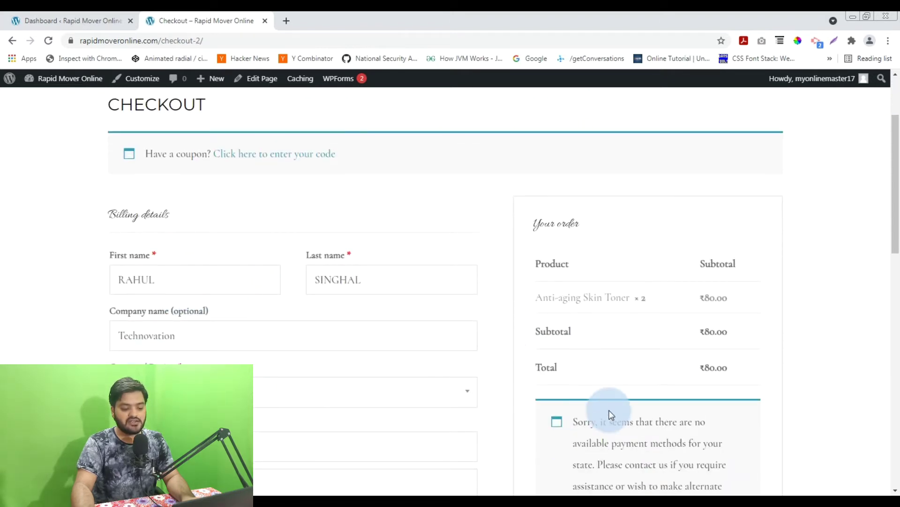
pyautogui.scroll(-3, 611, 414)
pyautogui.moveTo(573, 249); pyautogui.dragTo(656, 338)
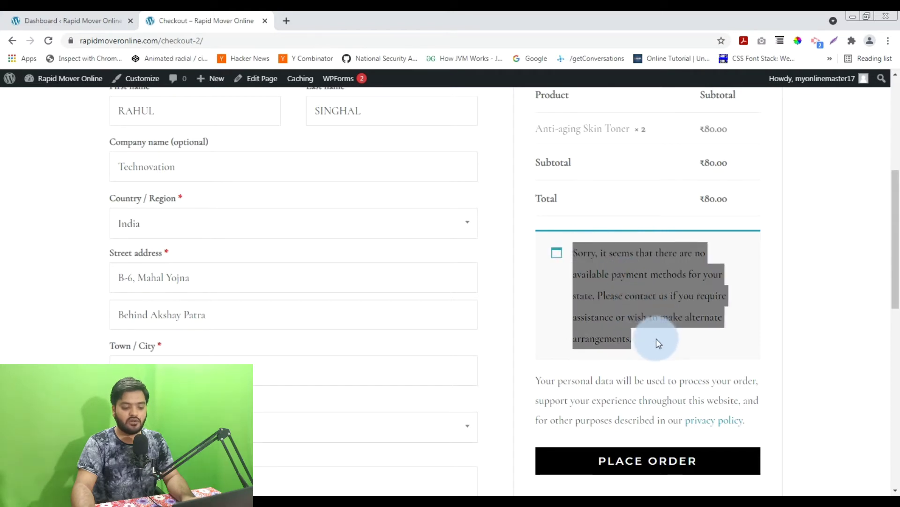
pyautogui.click(657, 338)
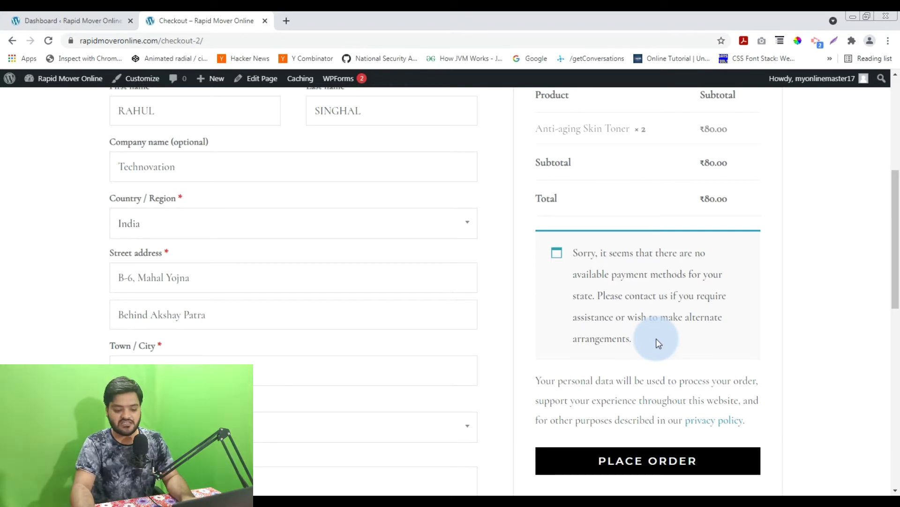
pyautogui.scroll(-1, 652, 376)
pyautogui.click(645, 414)
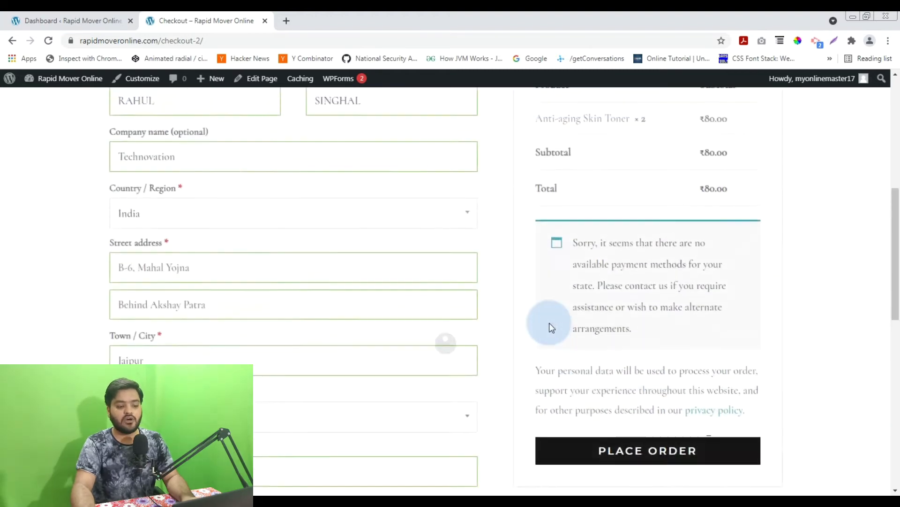
pyautogui.moveTo(151, 151); pyautogui.dragTo(264, 148)
pyautogui.click(263, 151)
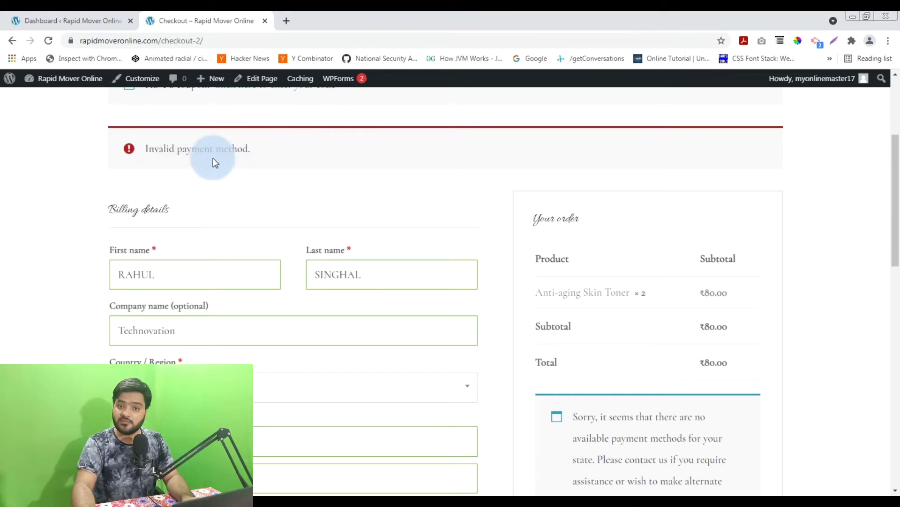
# Switch to the WordPress dashboard and open the Payments section of the WooCommerce settings.
pyautogui.click(92, 17)
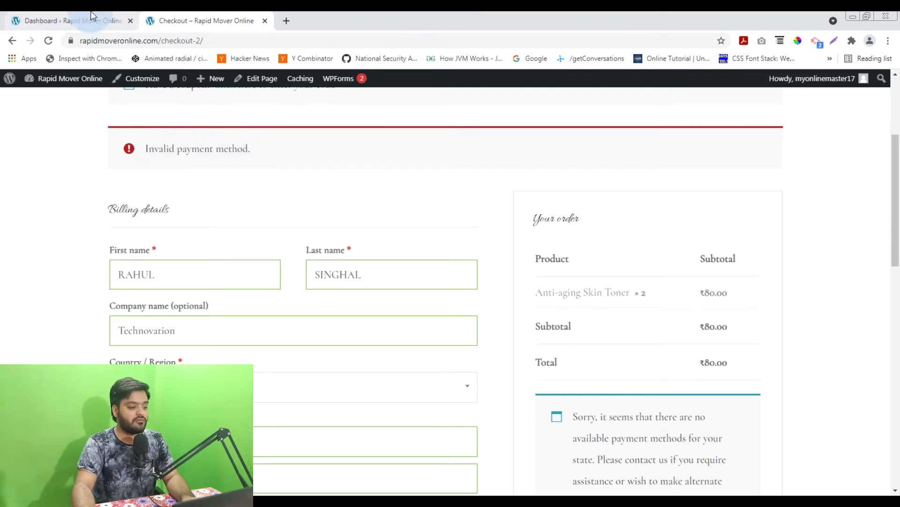
pyautogui.click(90, 18)
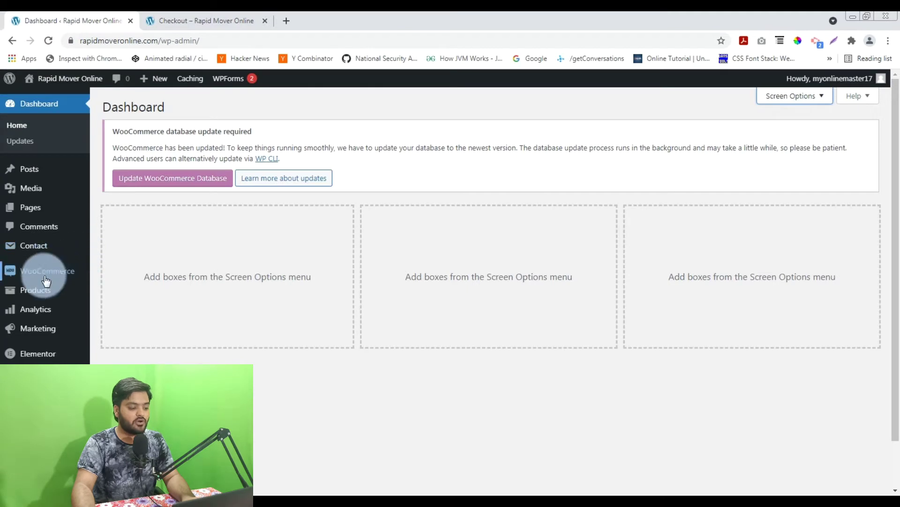
pyautogui.moveTo(47, 274)
pyautogui.click(136, 345)
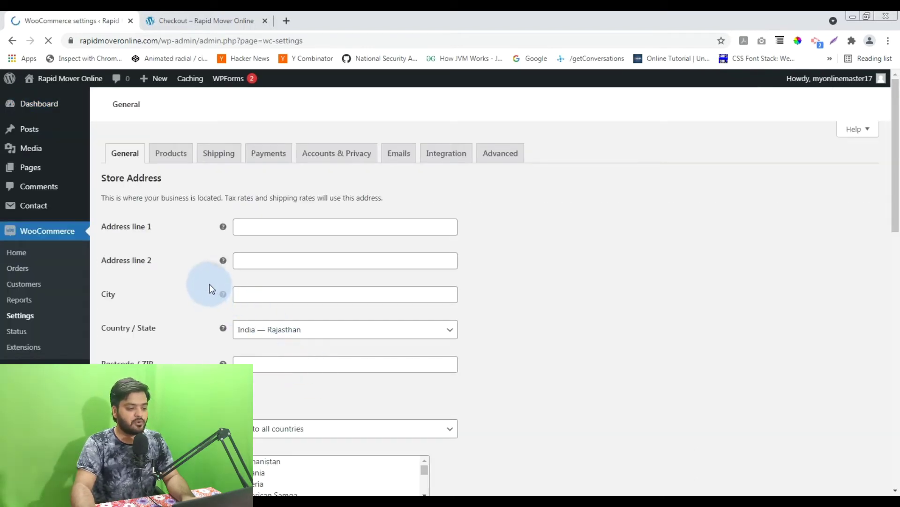
pyautogui.click(268, 156)
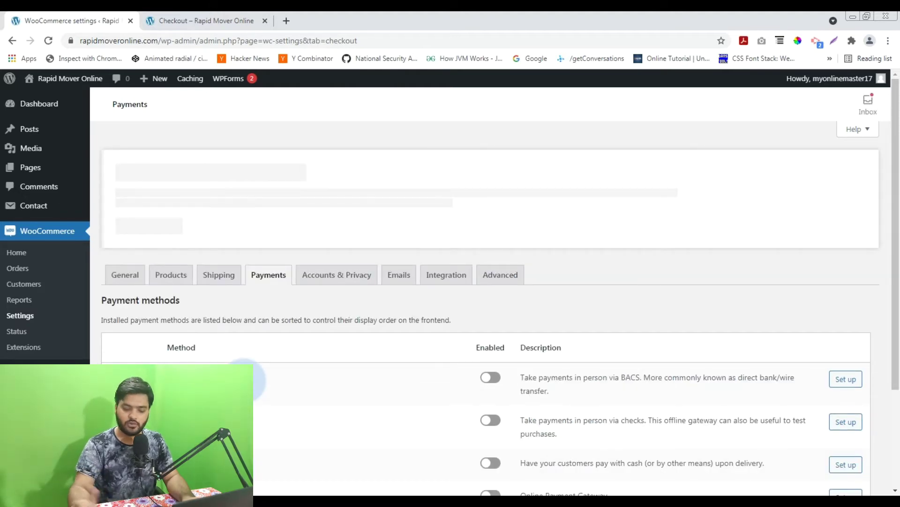
# Enable the Cash on delivery payment method, open its setup page and save its settings.
pyautogui.scroll(-3, 244, 380)
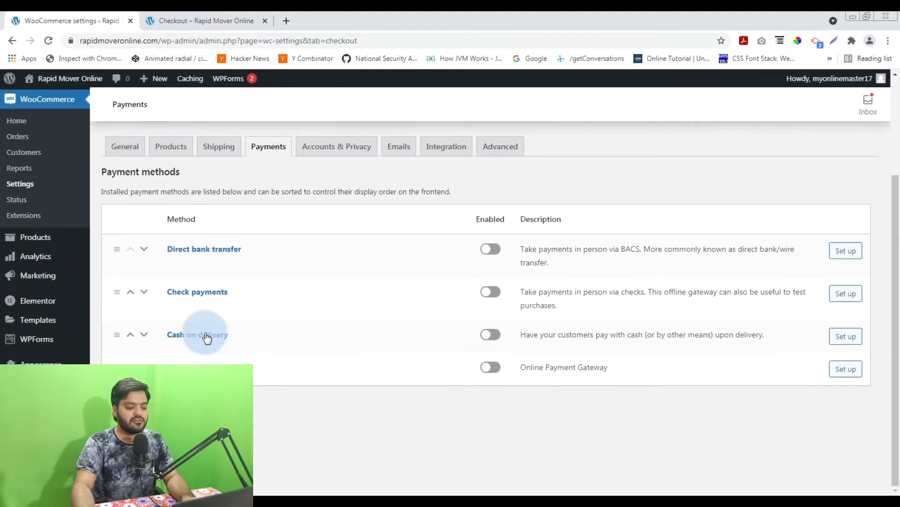
pyautogui.click(492, 335)
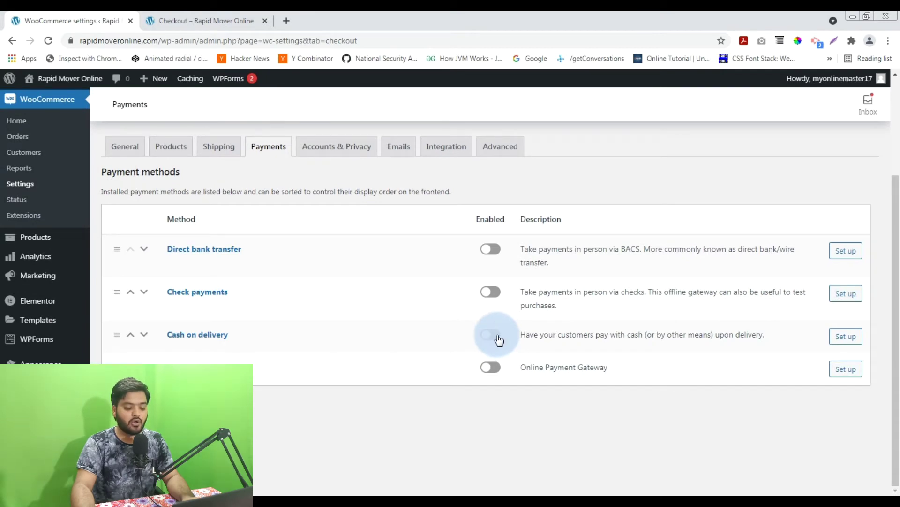
pyautogui.click(854, 345)
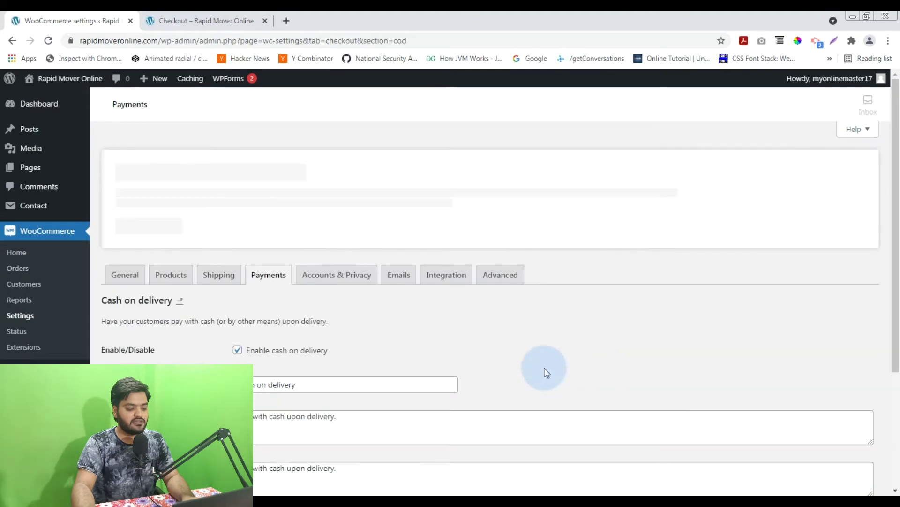
pyautogui.scroll(-3, 359, 371)
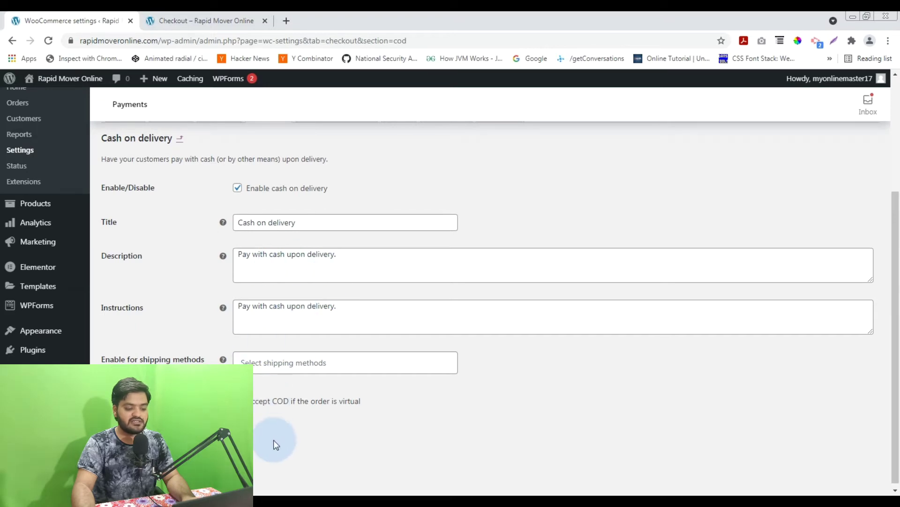
pyautogui.click(129, 437)
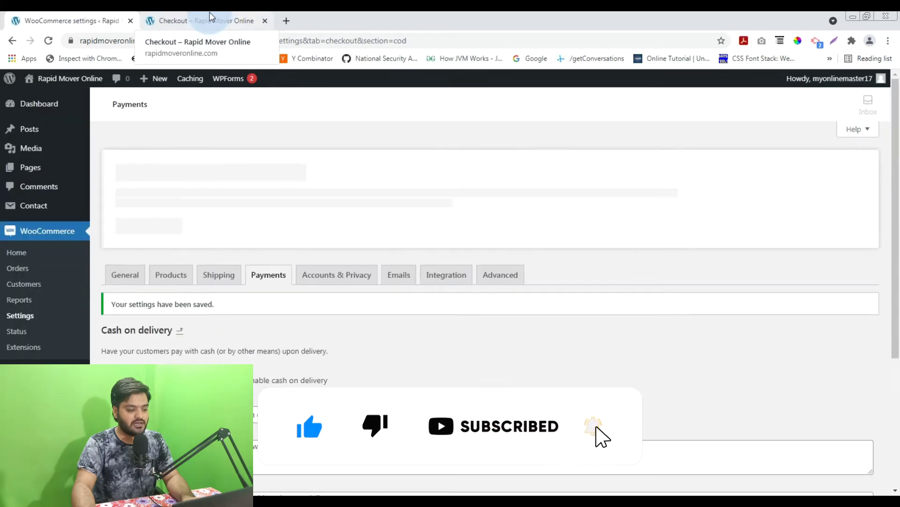
# Reload the store's checkout page and check the payment method offered under the order summary.
pyautogui.click(209, 17)
pyautogui.click(49, 42)
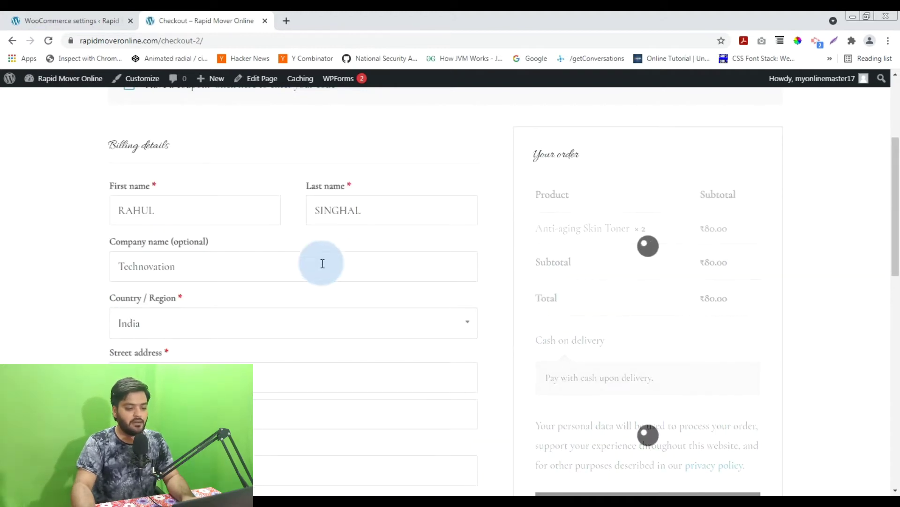
pyautogui.scroll(-1, 574, 328)
pyautogui.scroll(-1, 574, 328)
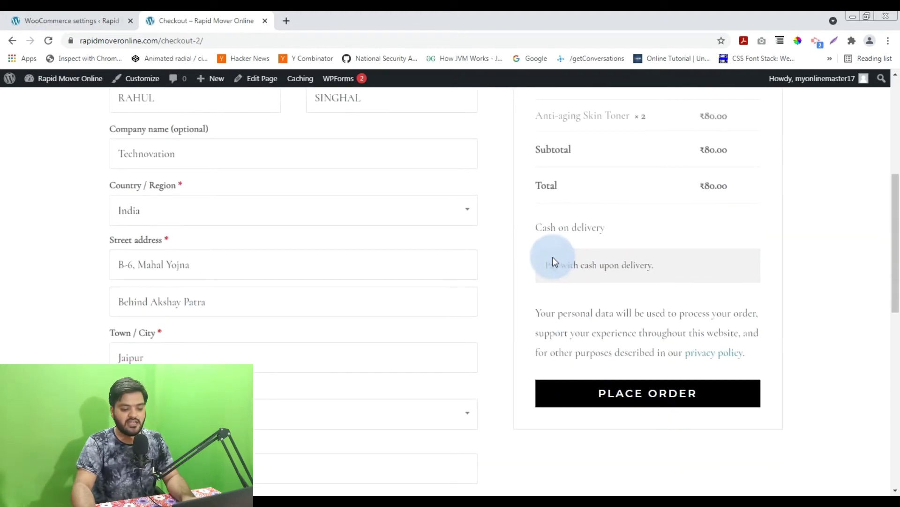
pyautogui.moveTo(535, 227); pyautogui.dragTo(611, 230)
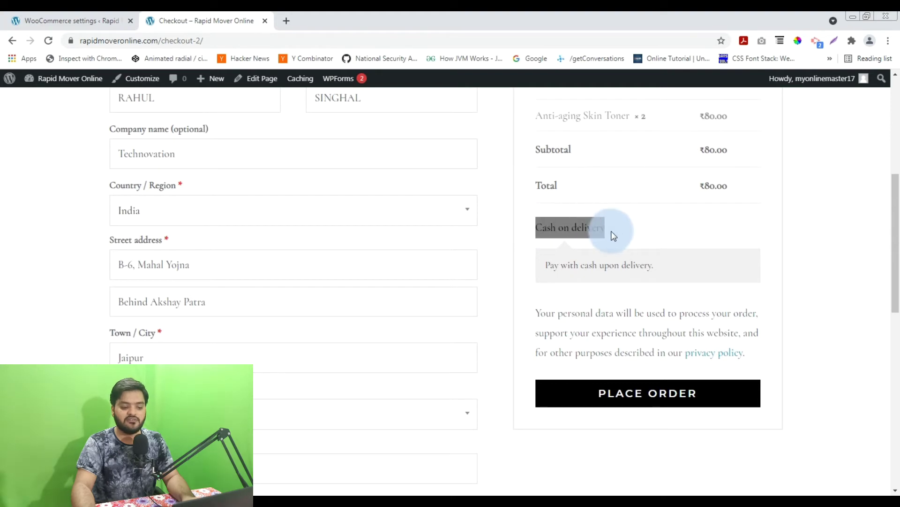
pyautogui.moveTo(546, 264); pyautogui.dragTo(662, 271)
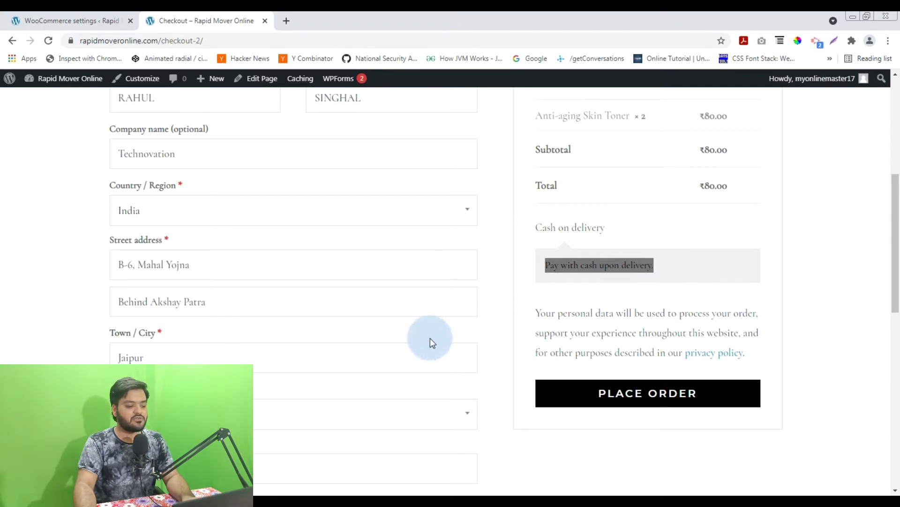
# Review the prefilled billing details on the checkout page and place the order with Cash on delivery.
pyautogui.scroll(3, 430, 338)
pyautogui.scroll(3, 429, 338)
pyautogui.scroll(-2, 341, 341)
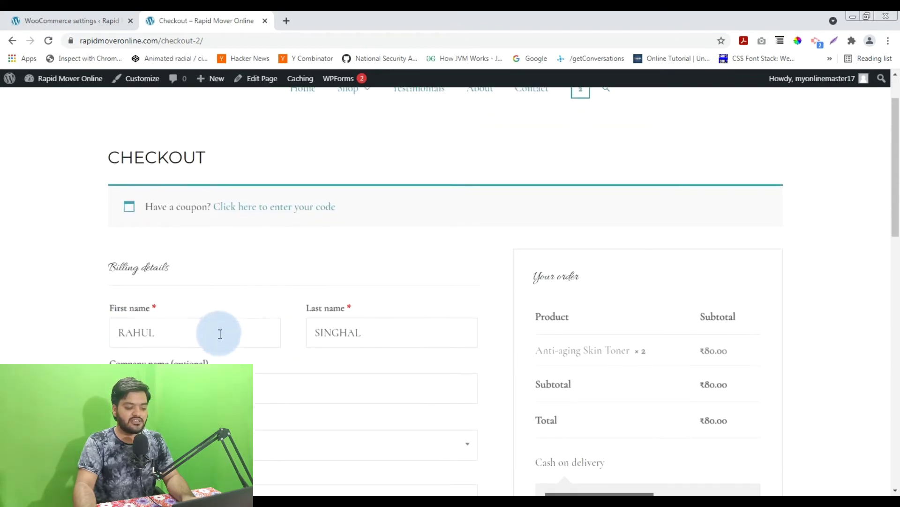
pyautogui.scroll(-2, 304, 348)
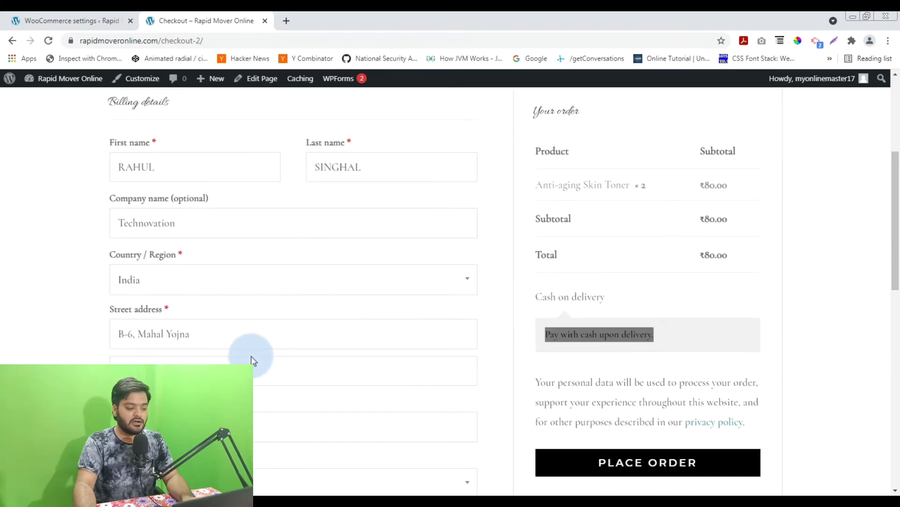
pyautogui.scroll(-3, 310, 358)
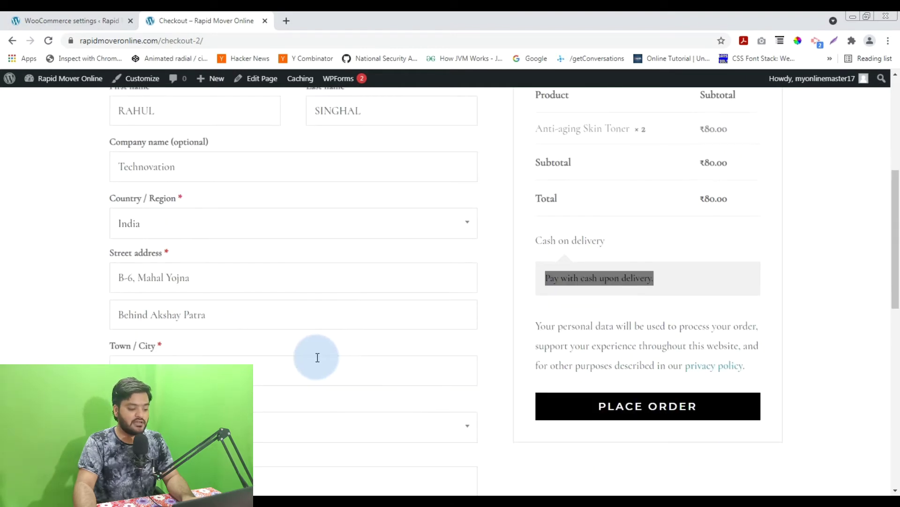
pyautogui.scroll(-2, 310, 358)
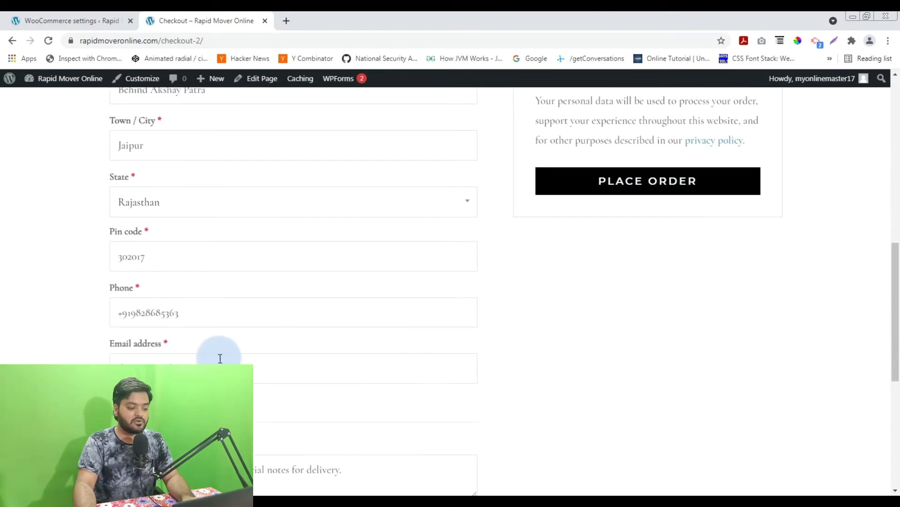
pyautogui.scroll(-1, 384, 362)
pyautogui.scroll(4, 383, 364)
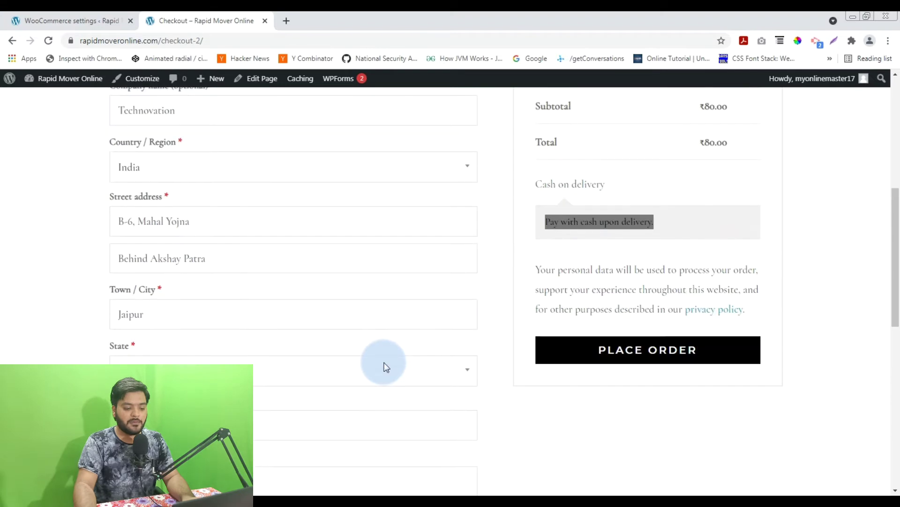
pyautogui.click(681, 353)
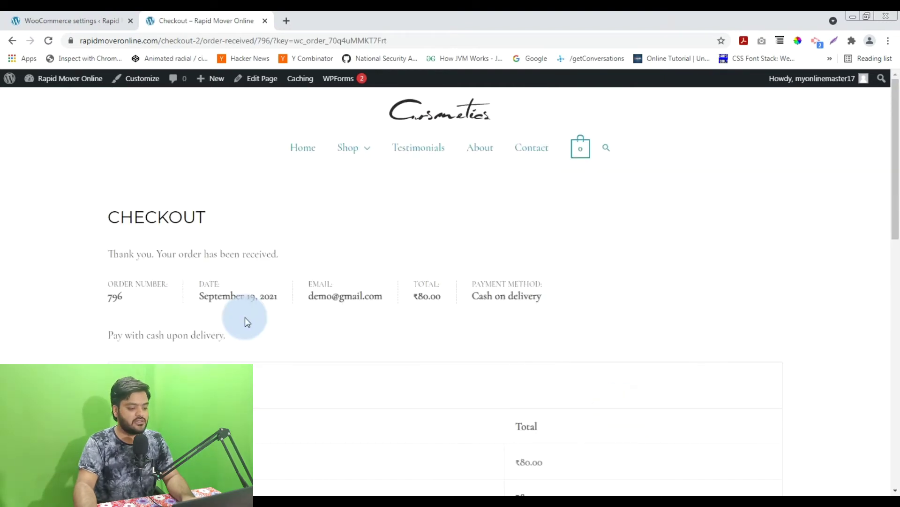
# Examine the order confirmation's message, date, email and payment method.
pyautogui.moveTo(108, 252); pyautogui.dragTo(313, 259)
pyautogui.scroll(-1, 114, 258)
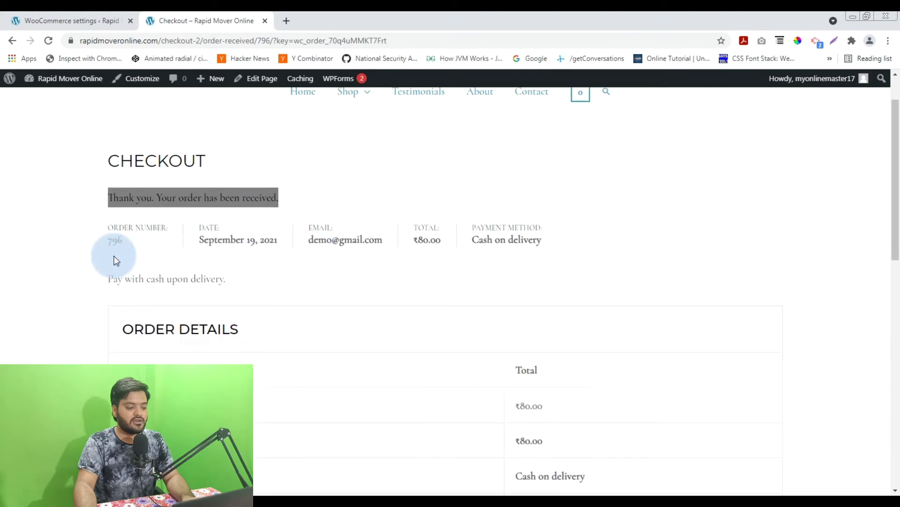
pyautogui.doubleClick(214, 242)
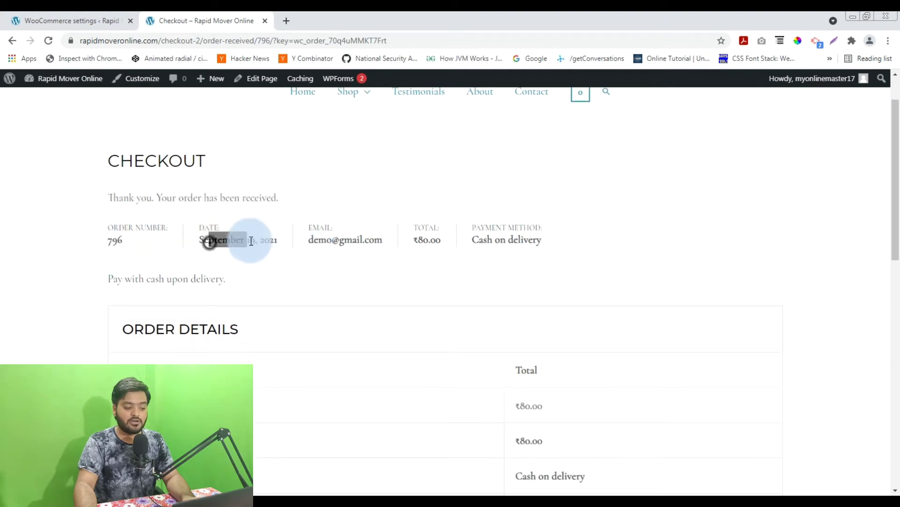
pyautogui.doubleClick(311, 241)
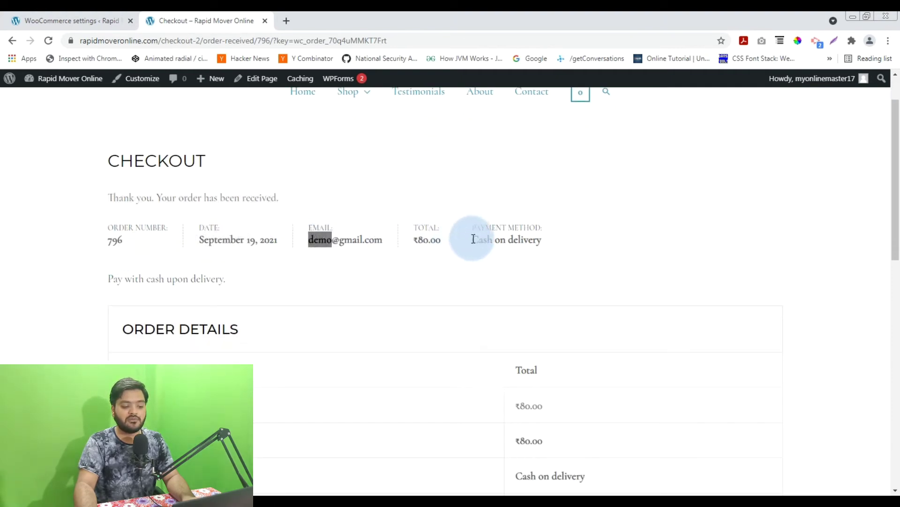
pyautogui.moveTo(472, 239); pyautogui.dragTo(574, 241)
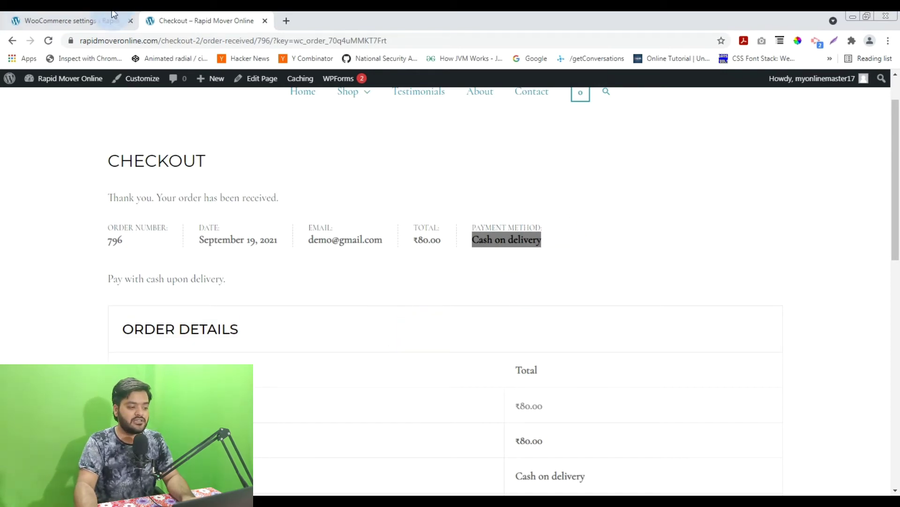
# Return to the WordPress admin, refresh it and open the WooCommerce Orders list.
pyautogui.click(70, 17)
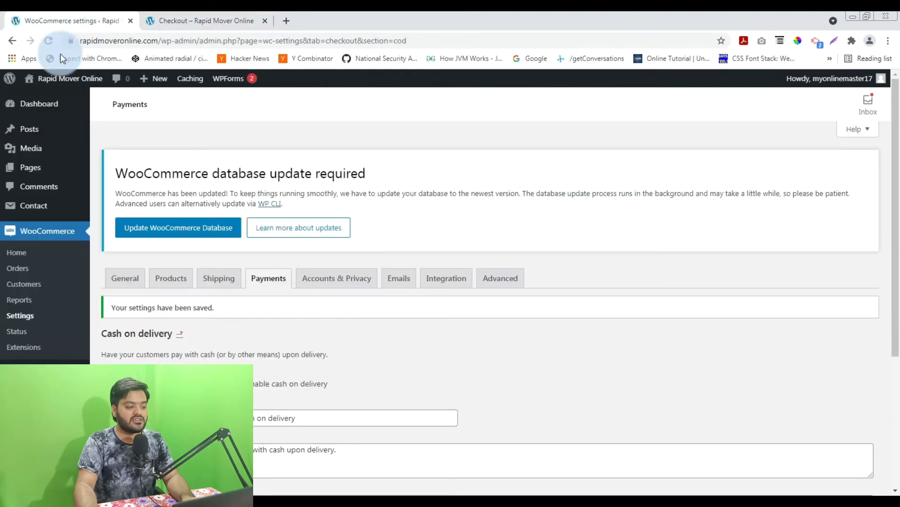
pyautogui.click(47, 42)
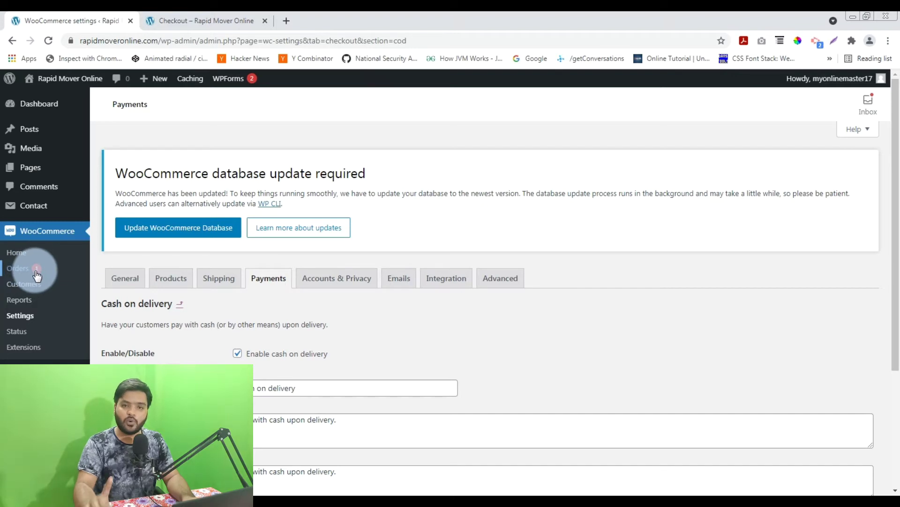
pyautogui.click(26, 271)
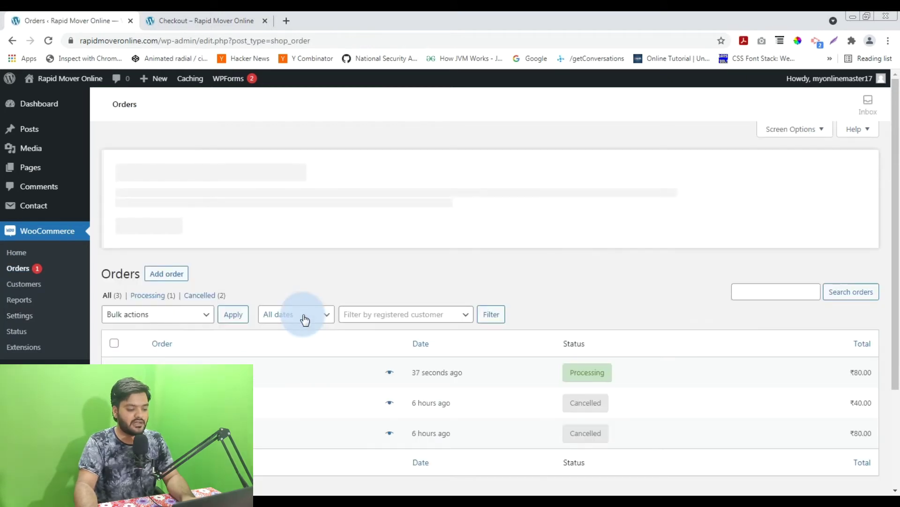
pyautogui.scroll(-2, 307, 317)
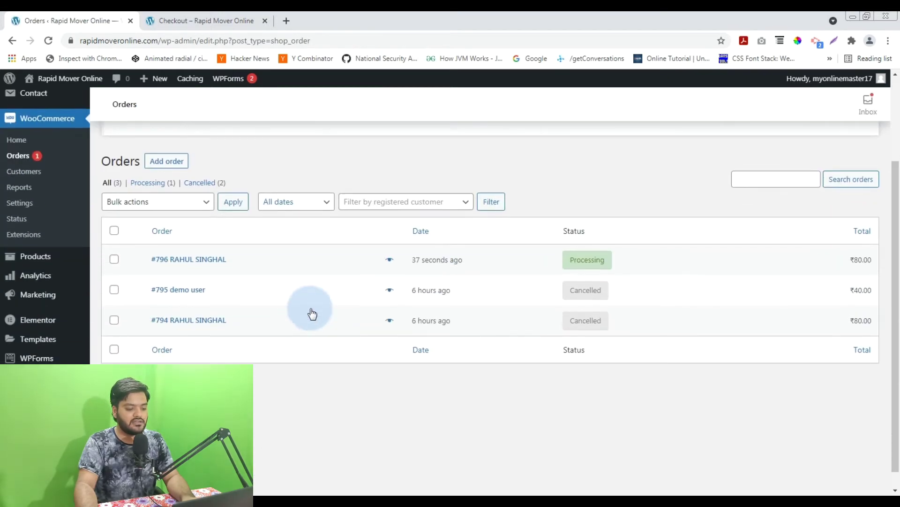
# Open the newest order in the list and examine its payment method, billing details, purchased item and totals.
pyautogui.click(191, 268)
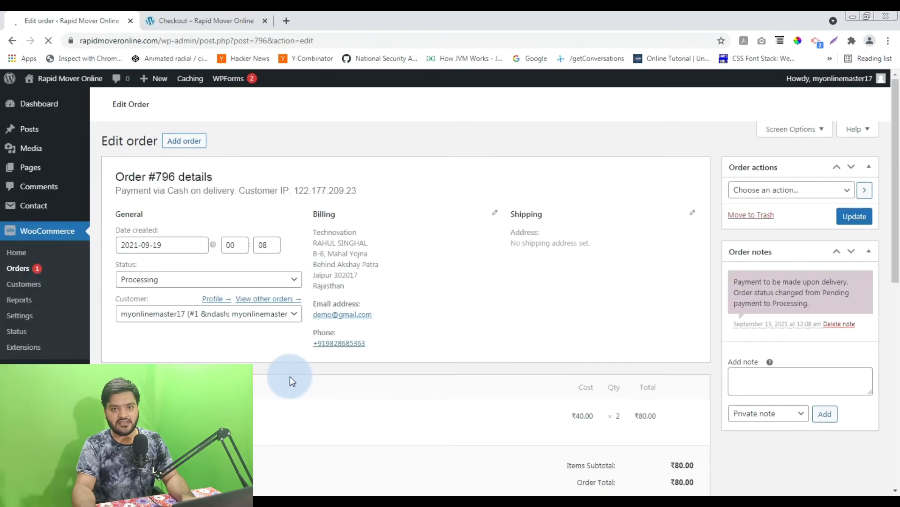
pyautogui.scroll(-1, 289, 376)
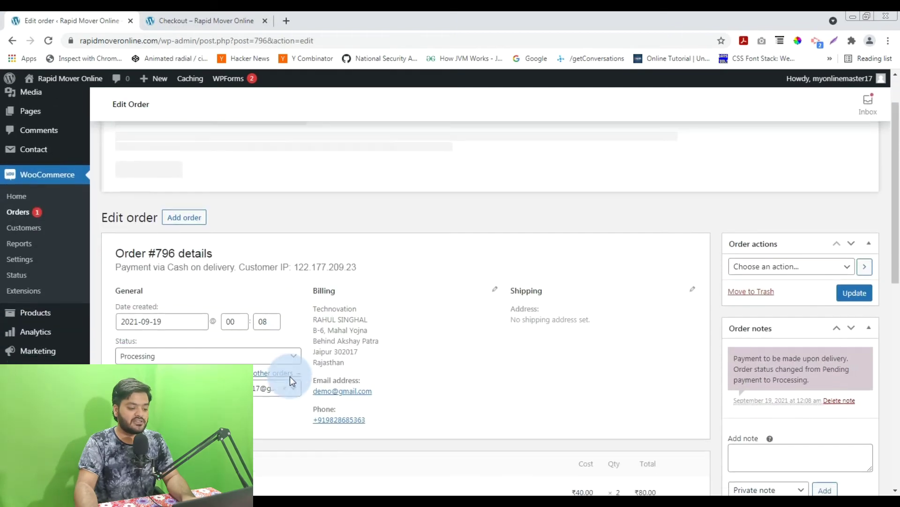
pyautogui.moveTo(166, 268); pyautogui.dragTo(230, 270)
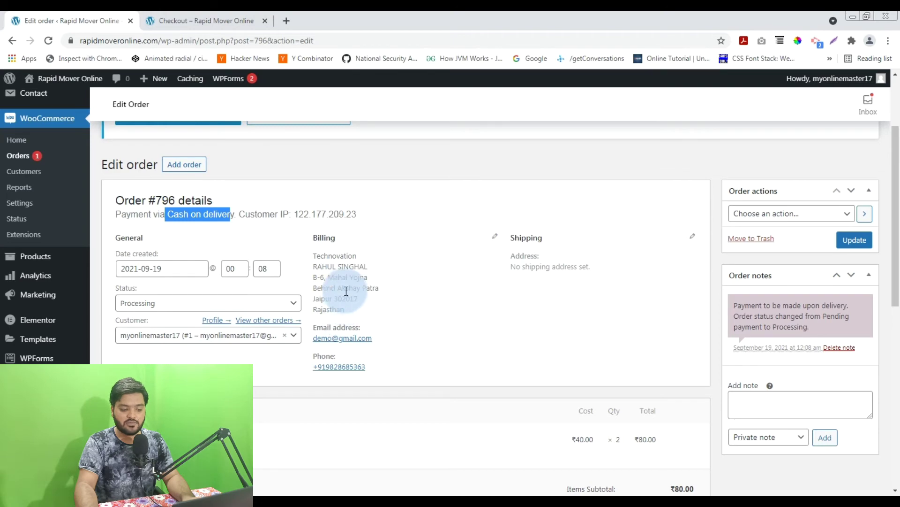
pyautogui.scroll(-2, 357, 317)
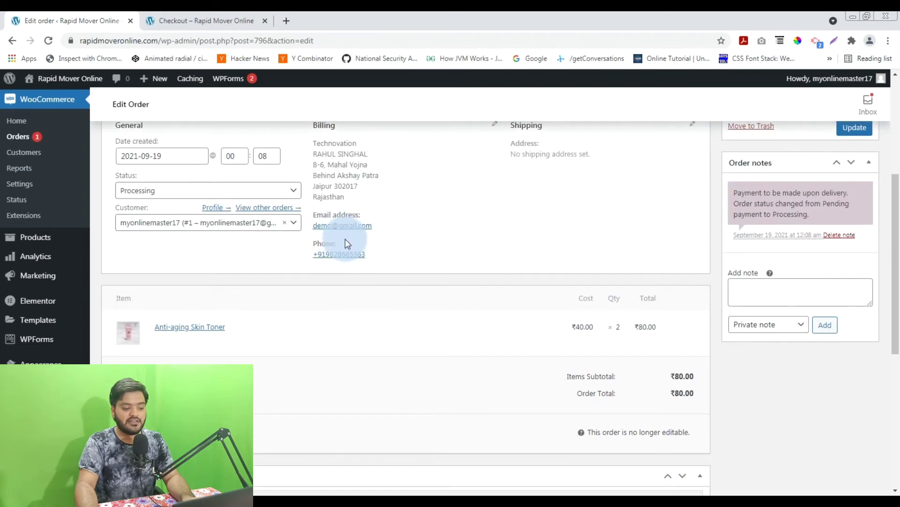
pyautogui.scroll(-2, 192, 334)
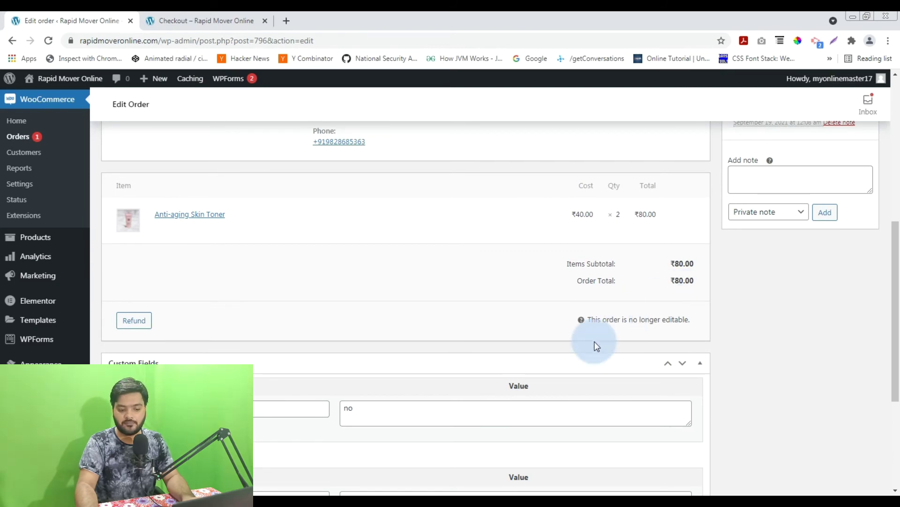
# Look through the status options available for the order and close the list without choosing a different one.
pyautogui.scroll(3, 594, 341)
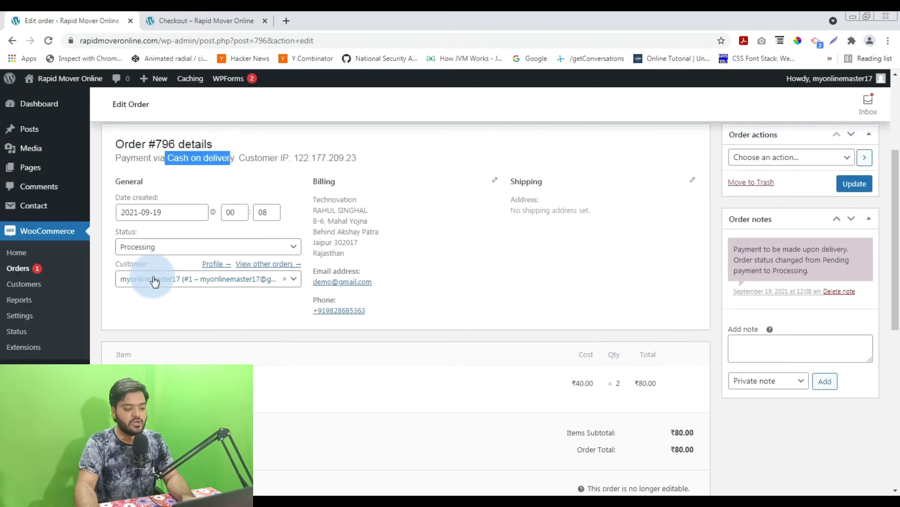
pyautogui.click(168, 246)
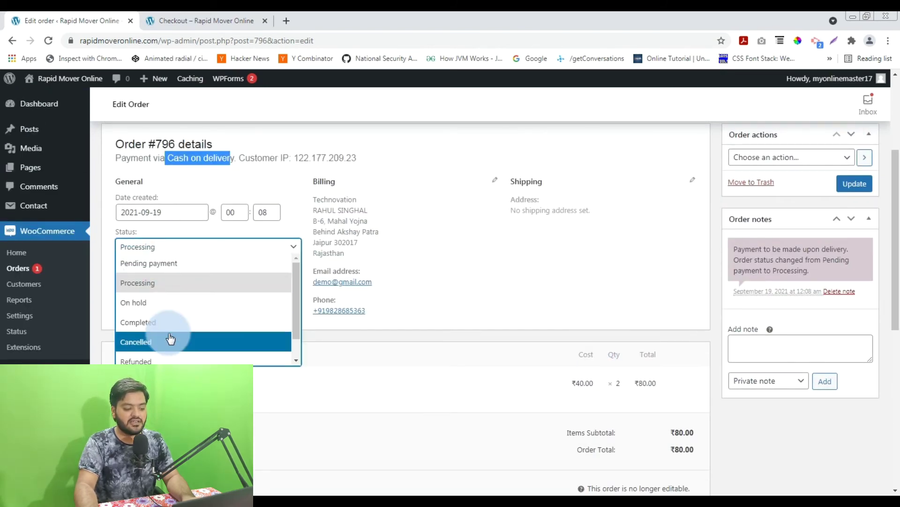
pyautogui.scroll(-1, 170, 339)
pyautogui.scroll(1, 181, 336)
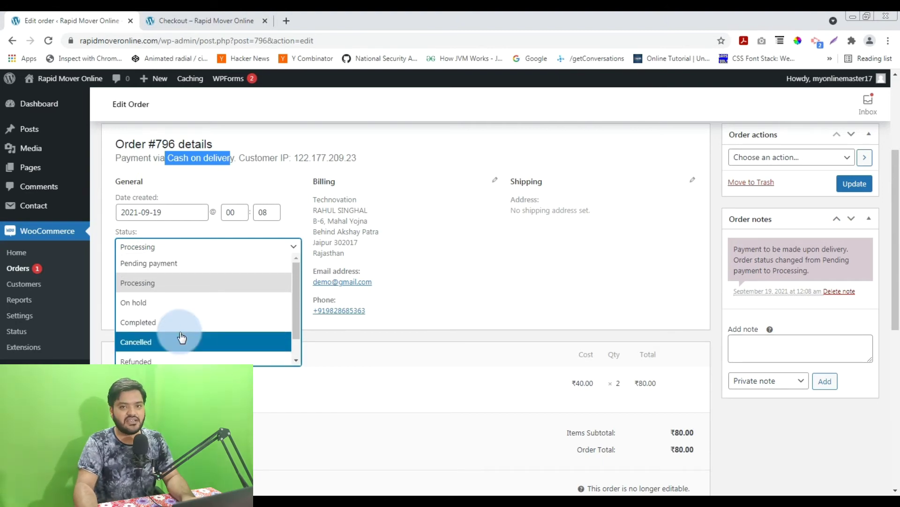
pyautogui.click(351, 371)
pyautogui.scroll(-3, 350, 371)
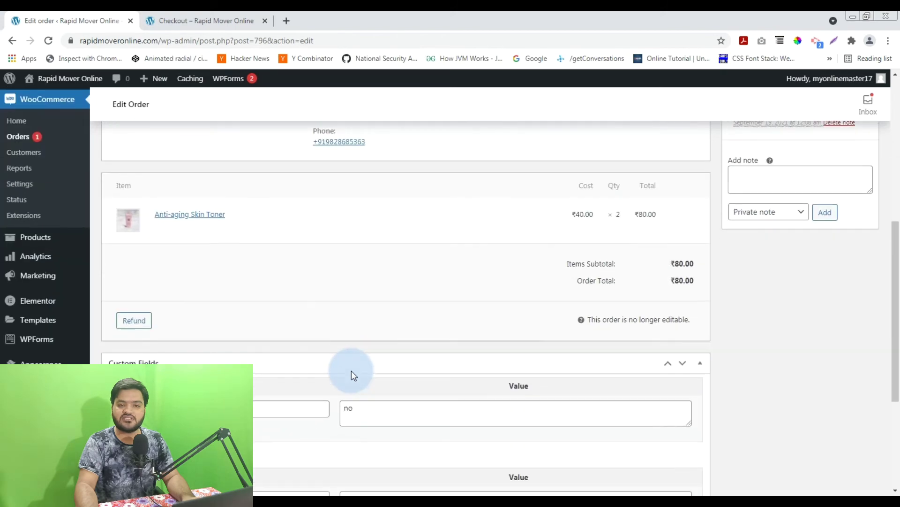
pyautogui.scroll(4, 351, 371)
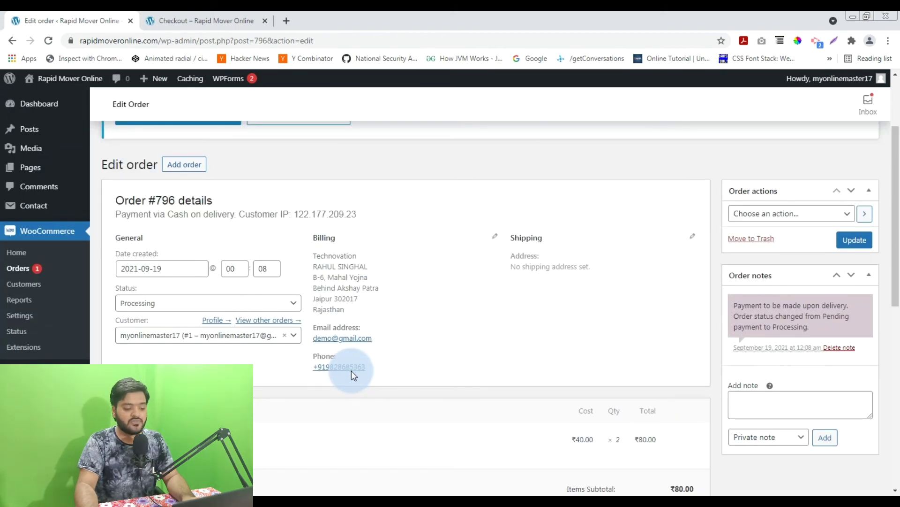
pyautogui.scroll(3, 351, 371)
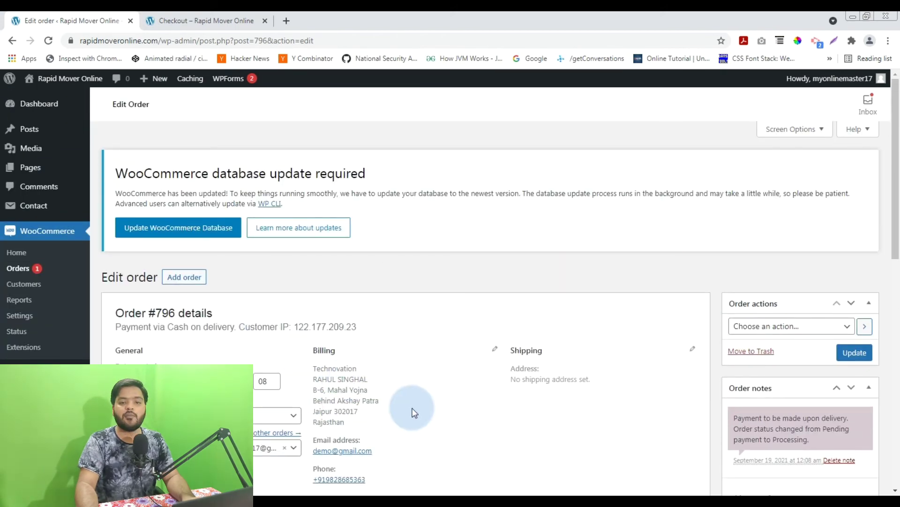
pyautogui.scroll(-3, 414, 412)
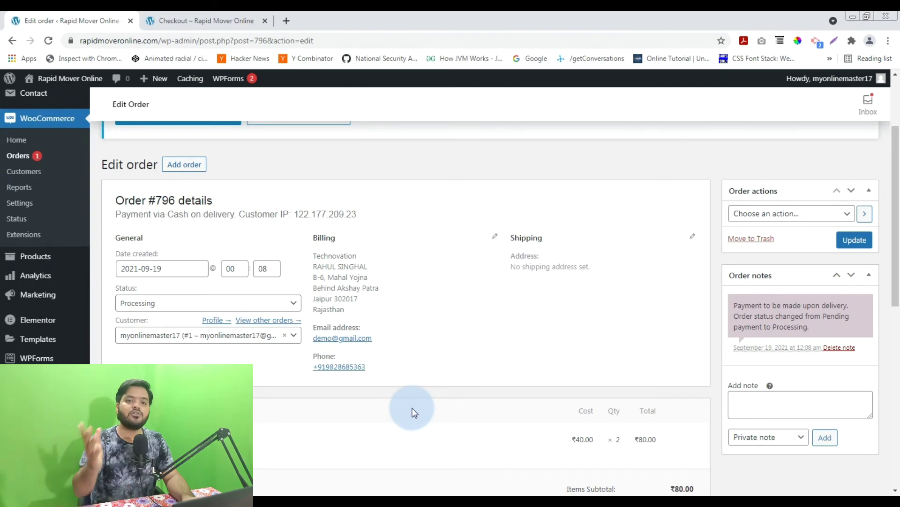